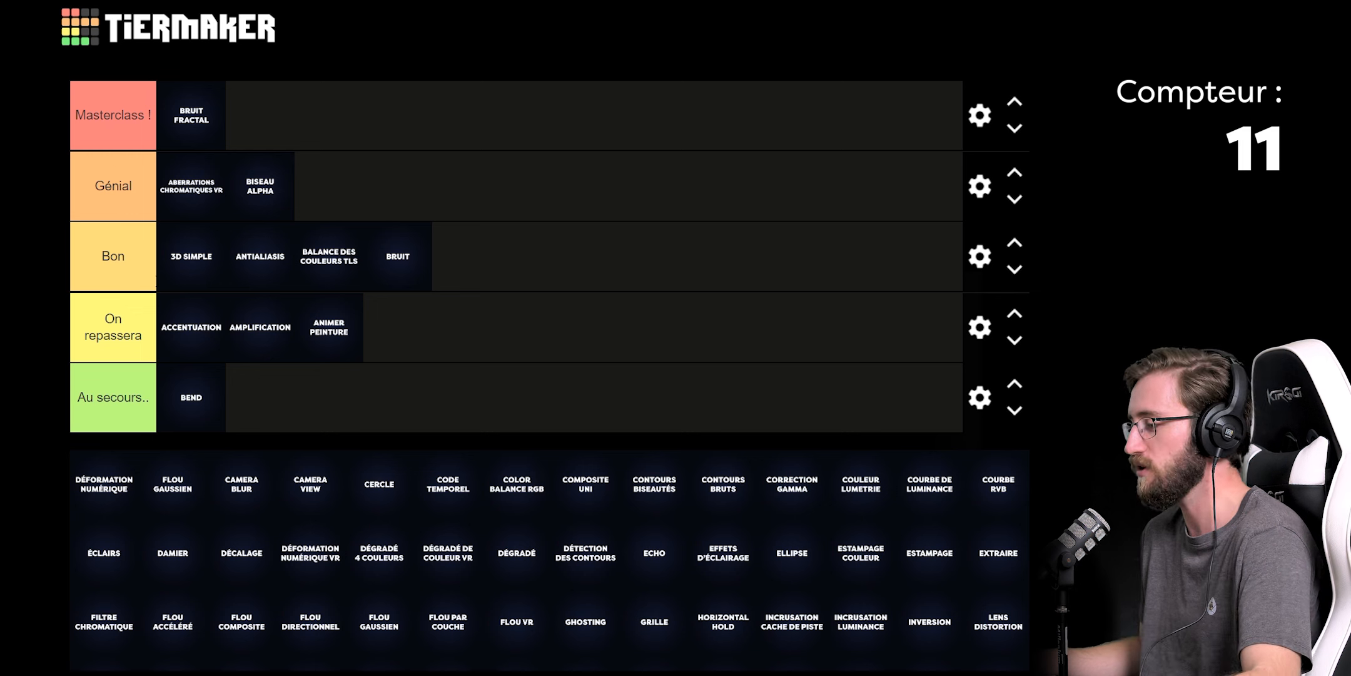
Rank Camera Blur and Cercle in the Génial tier, Camera View in Au secours.., and Code Temporel in Bon
drag(238, 497, 343, 187)
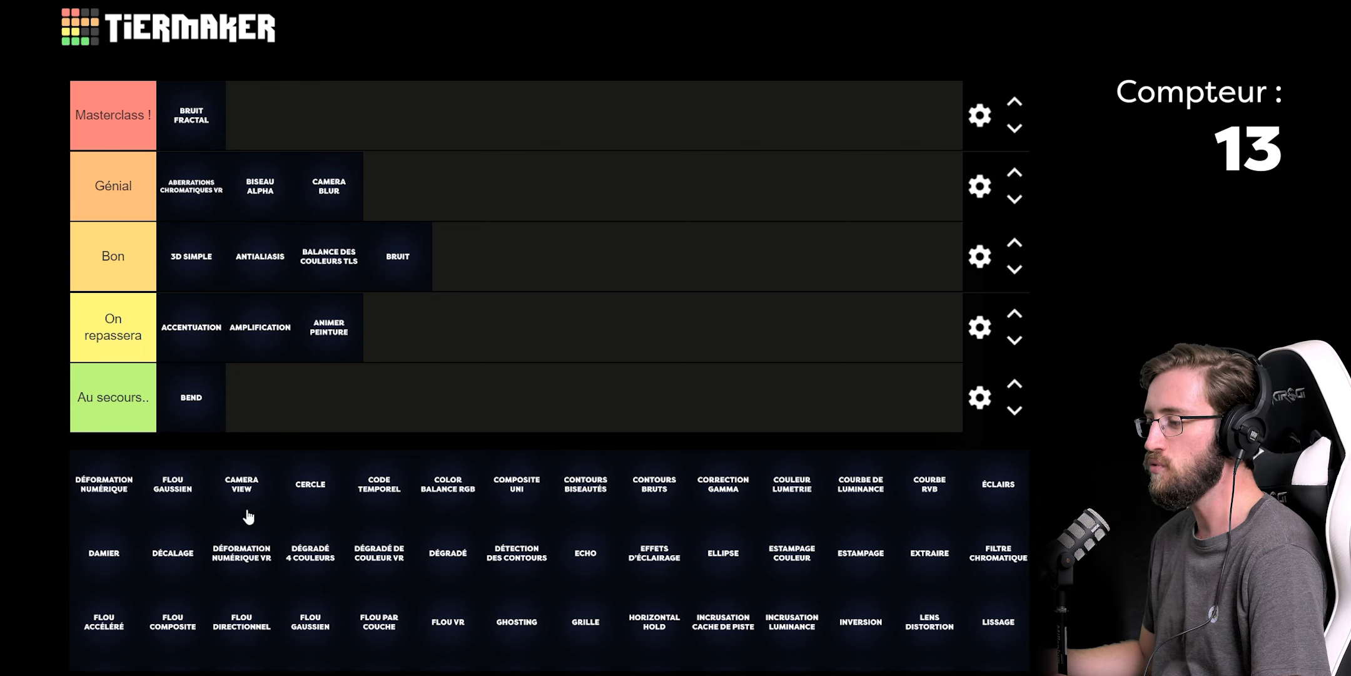
drag(242, 507, 259, 416)
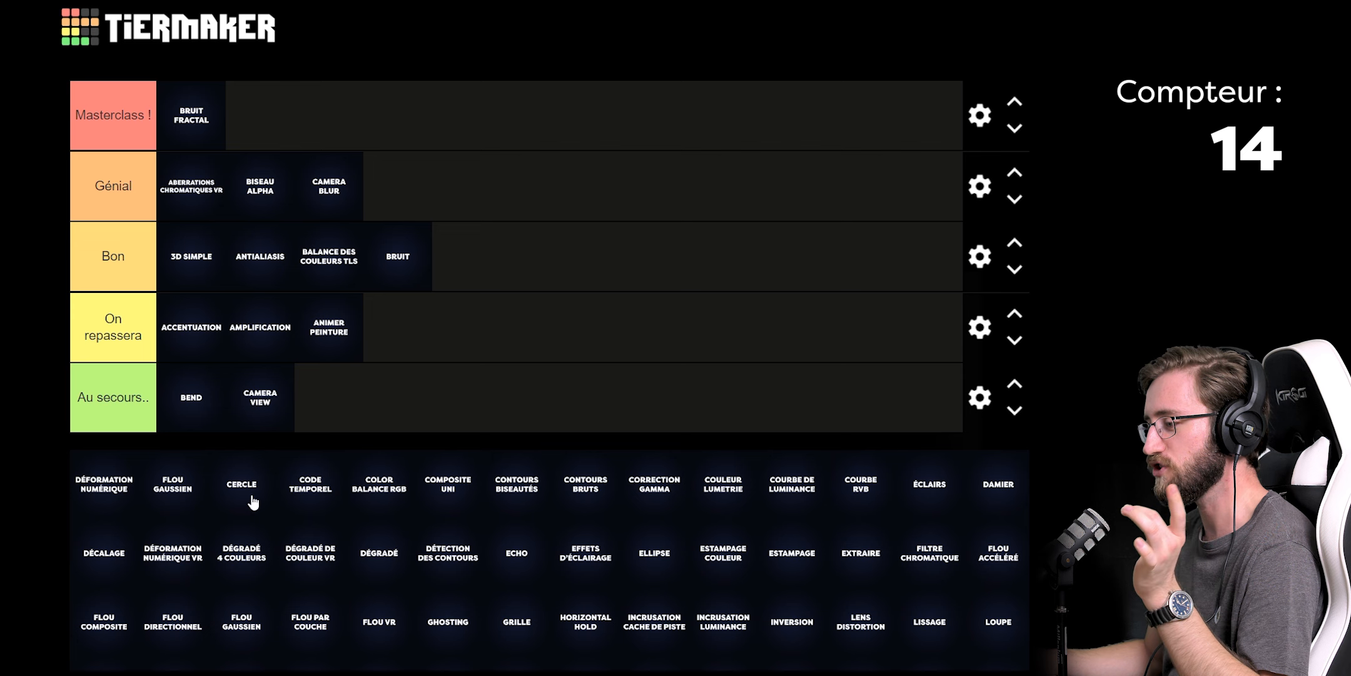
drag(248, 501, 399, 203)
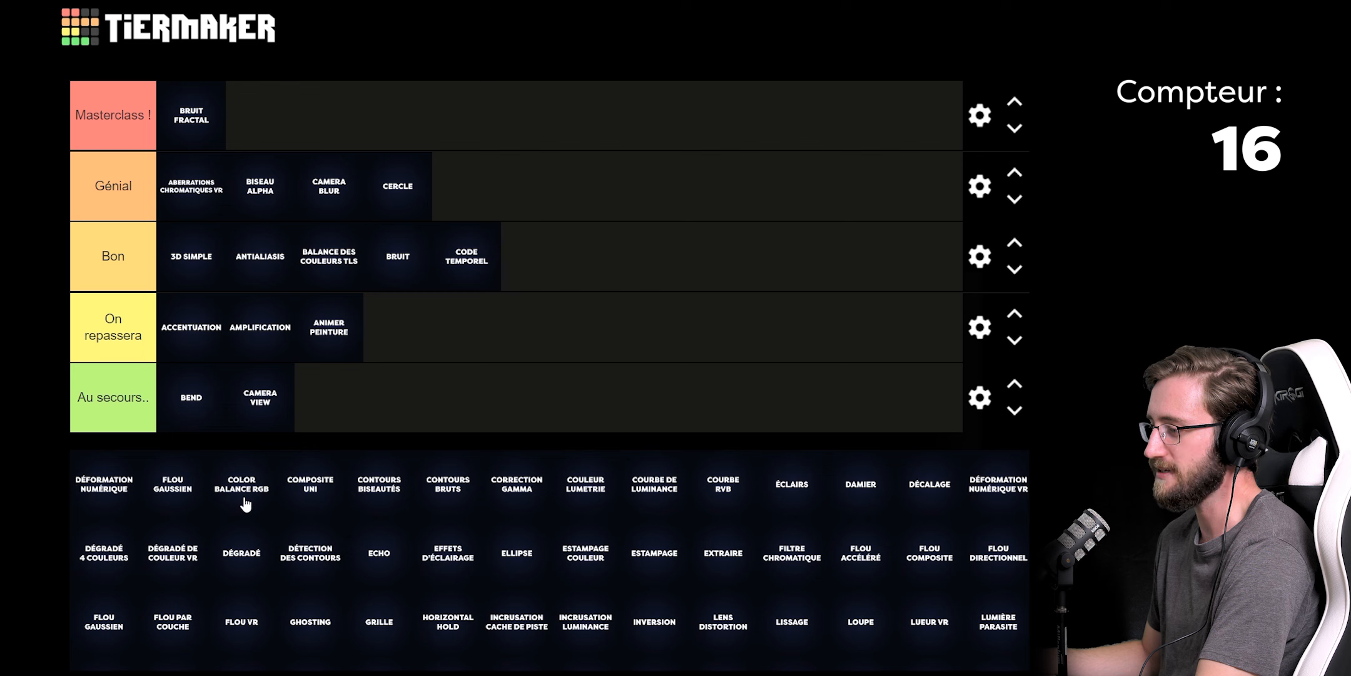
Rank Color Balance RGB and Composite Uni in On repassera, Contours Biseautés and Correction Gamma in Au secours.., and Contours Bruts in Génial
drag(245, 504, 421, 366)
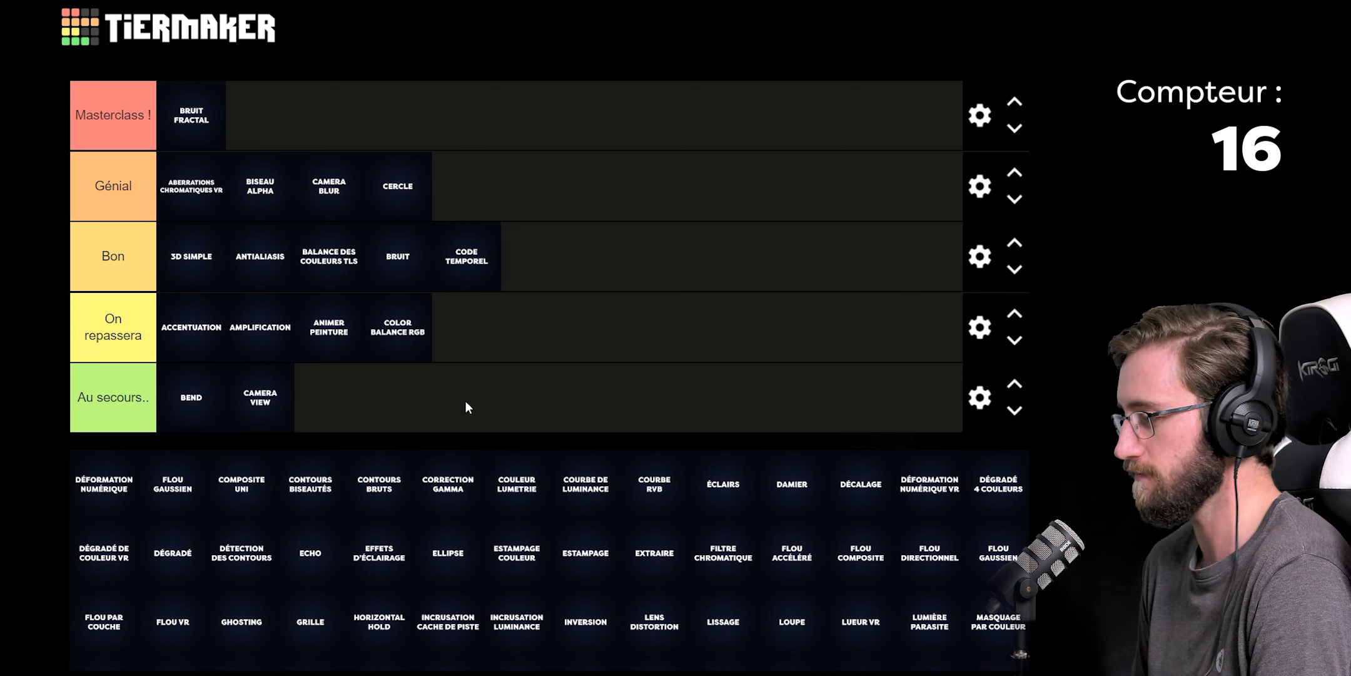
drag(254, 503, 467, 354)
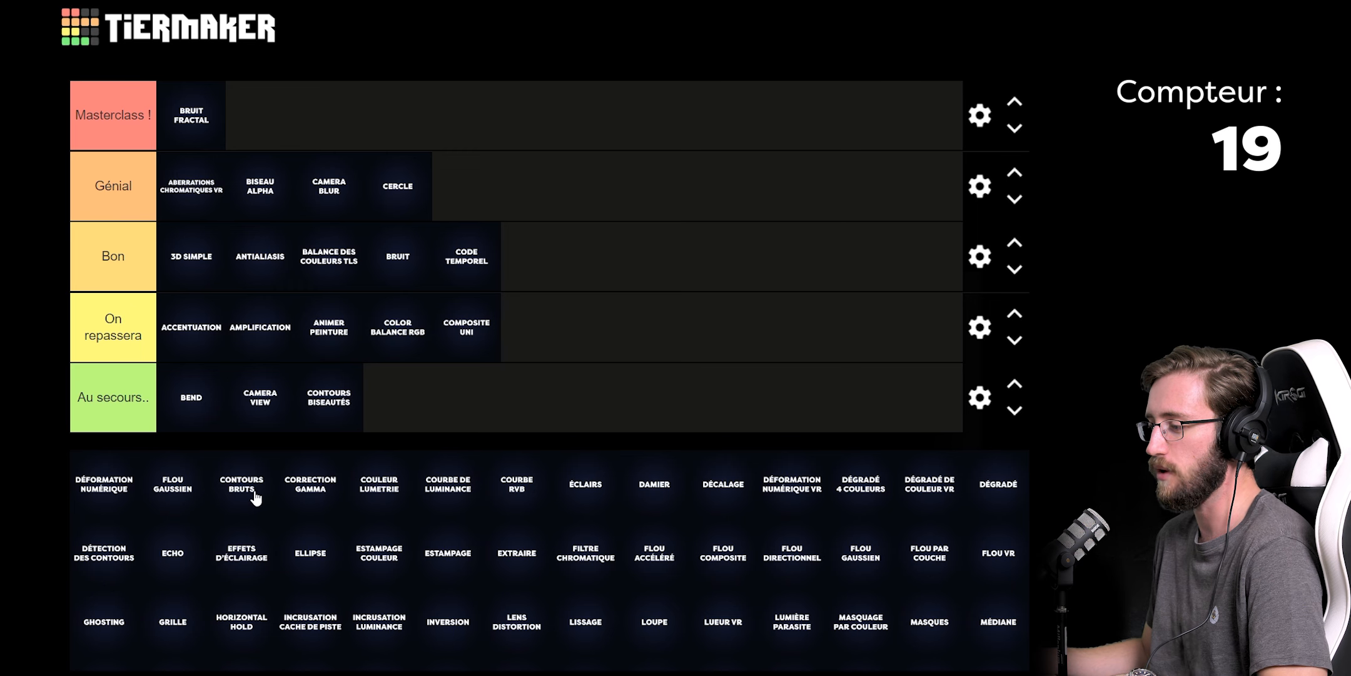
drag(250, 493, 508, 195)
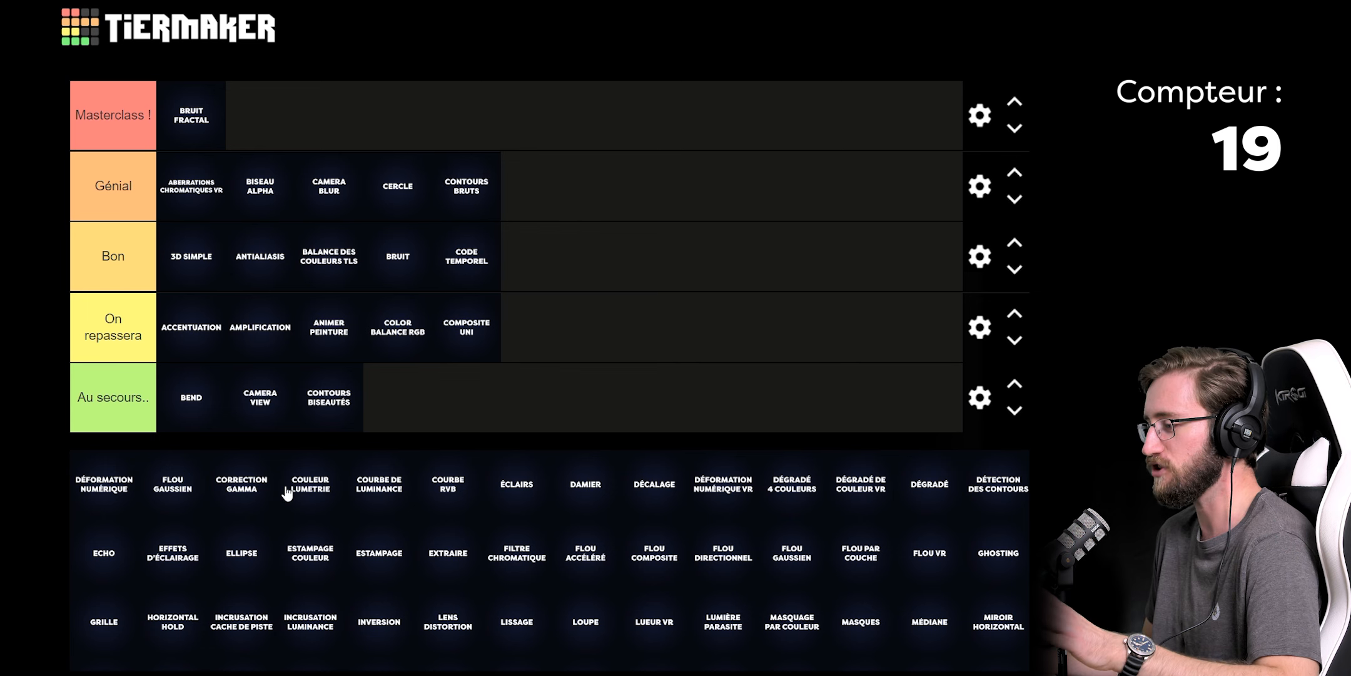
drag(236, 499, 404, 426)
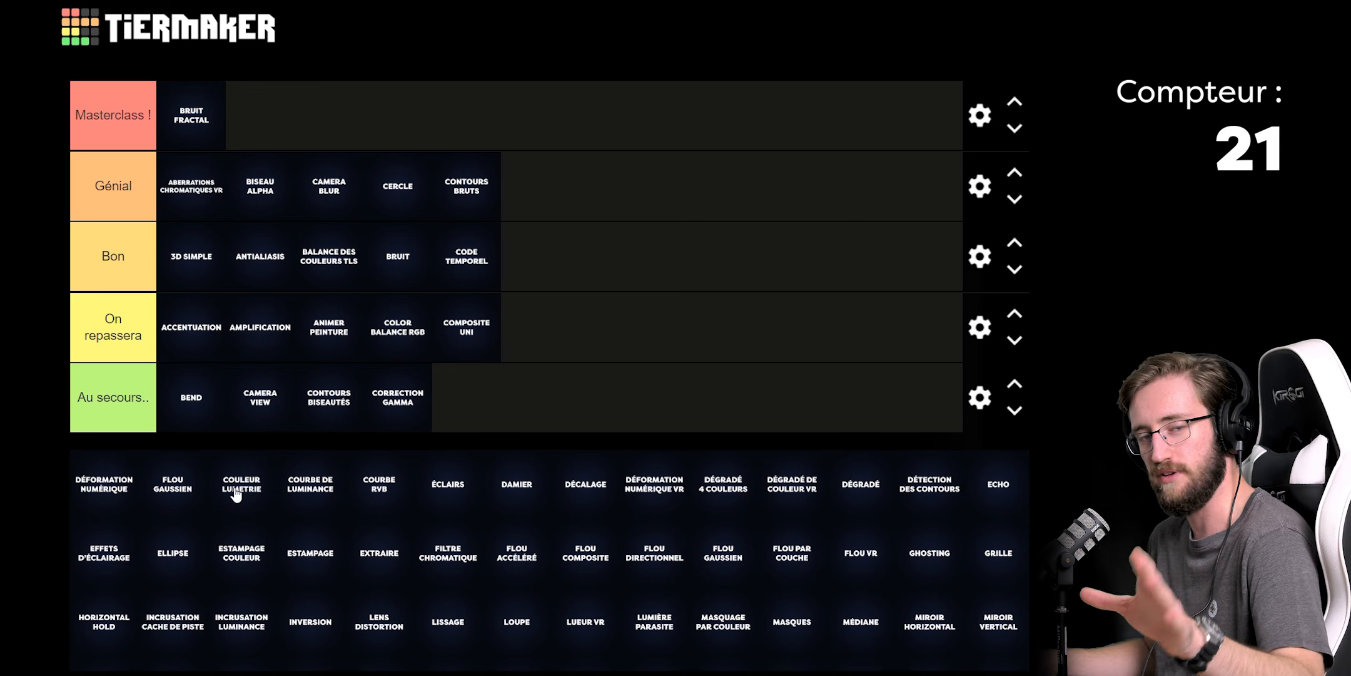
Rank Couleur Lumetrie in the Masterclass ! tier, Courbe de Luminance in On repassera, and Courbe RVB in Bon
drag(240, 494, 263, 126)
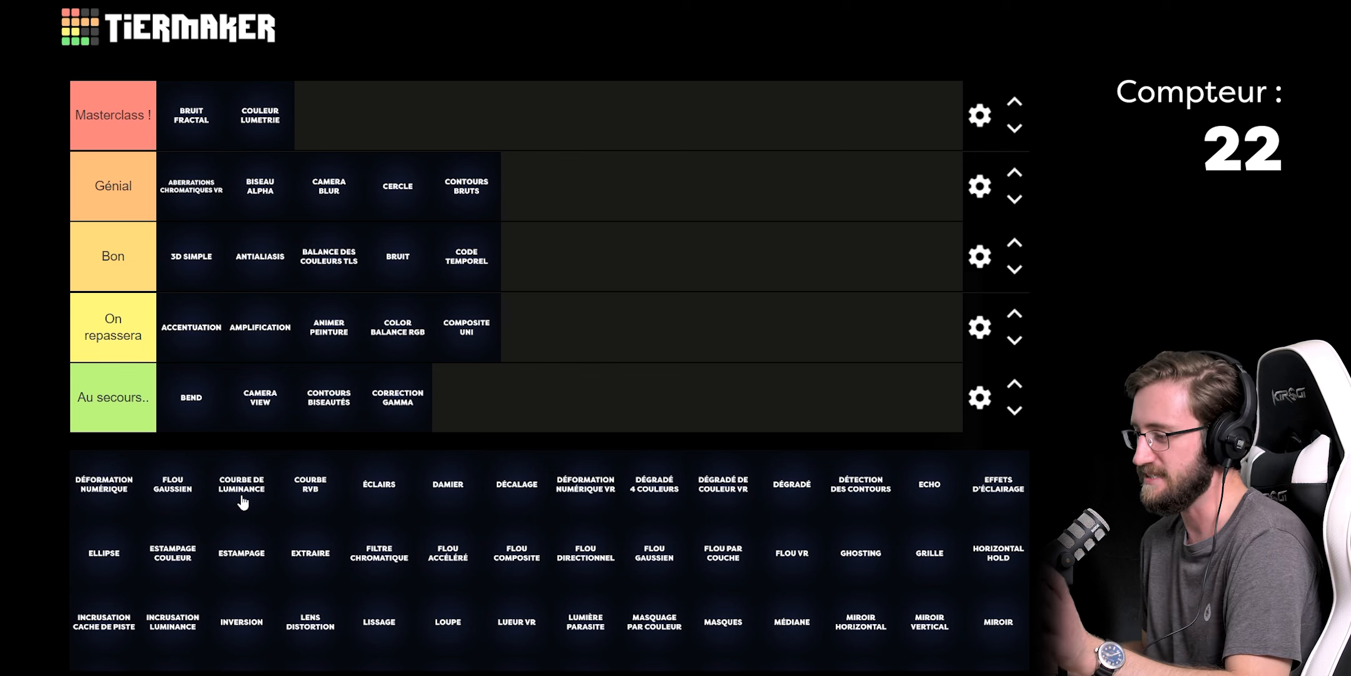
drag(243, 501, 537, 344)
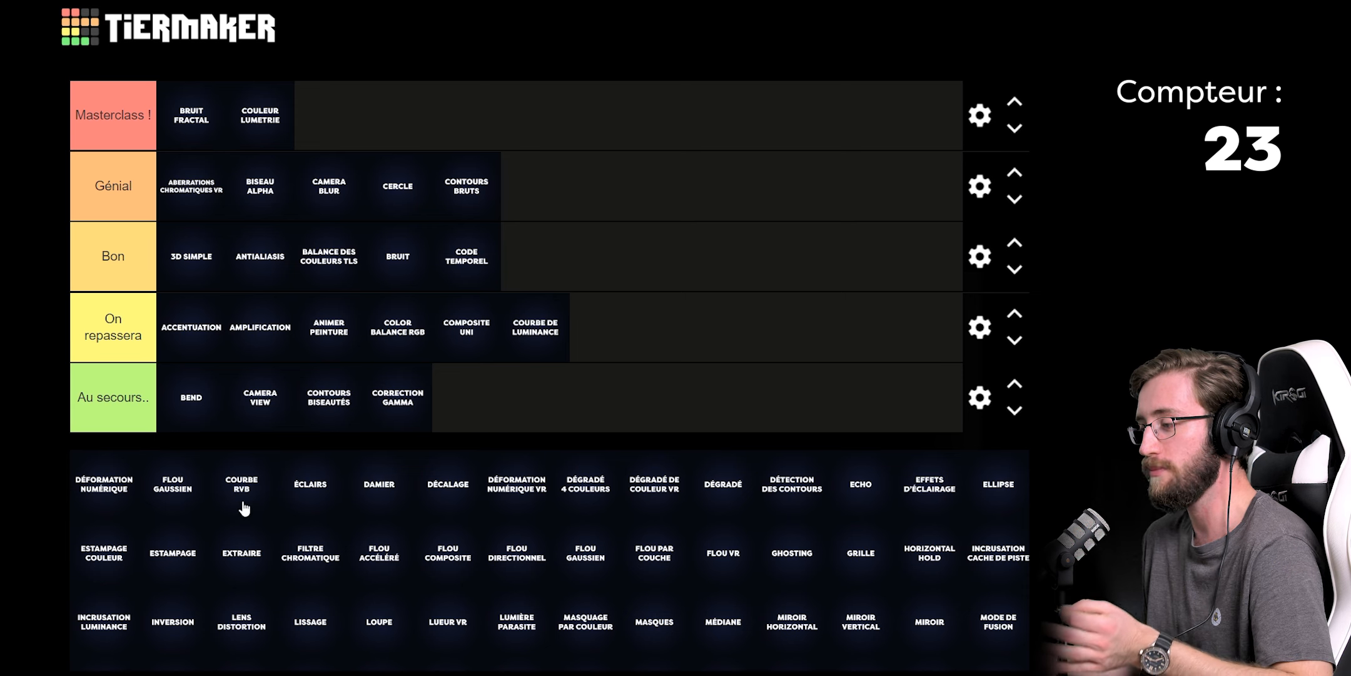
drag(244, 504, 536, 276)
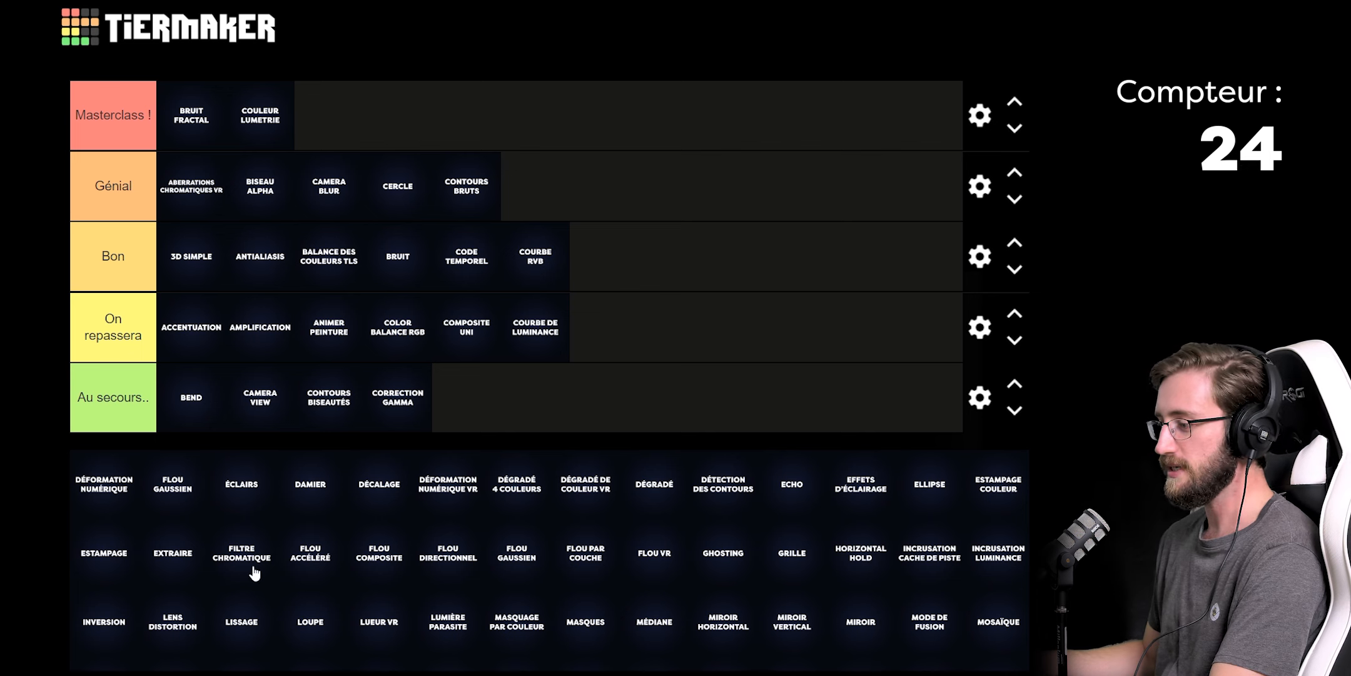
Rank Éclairs and Damier in the Au secours.. tier and Décalage in Génial
drag(242, 507, 466, 401)
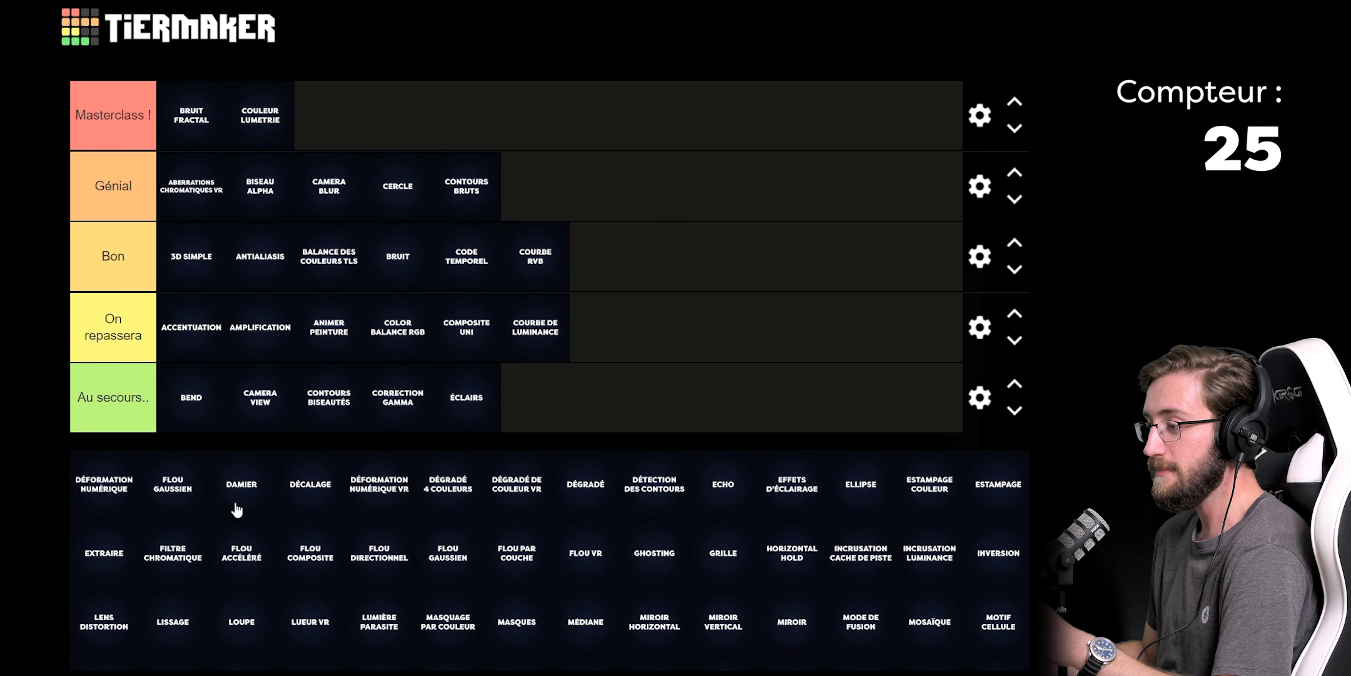
drag(238, 505, 535, 397)
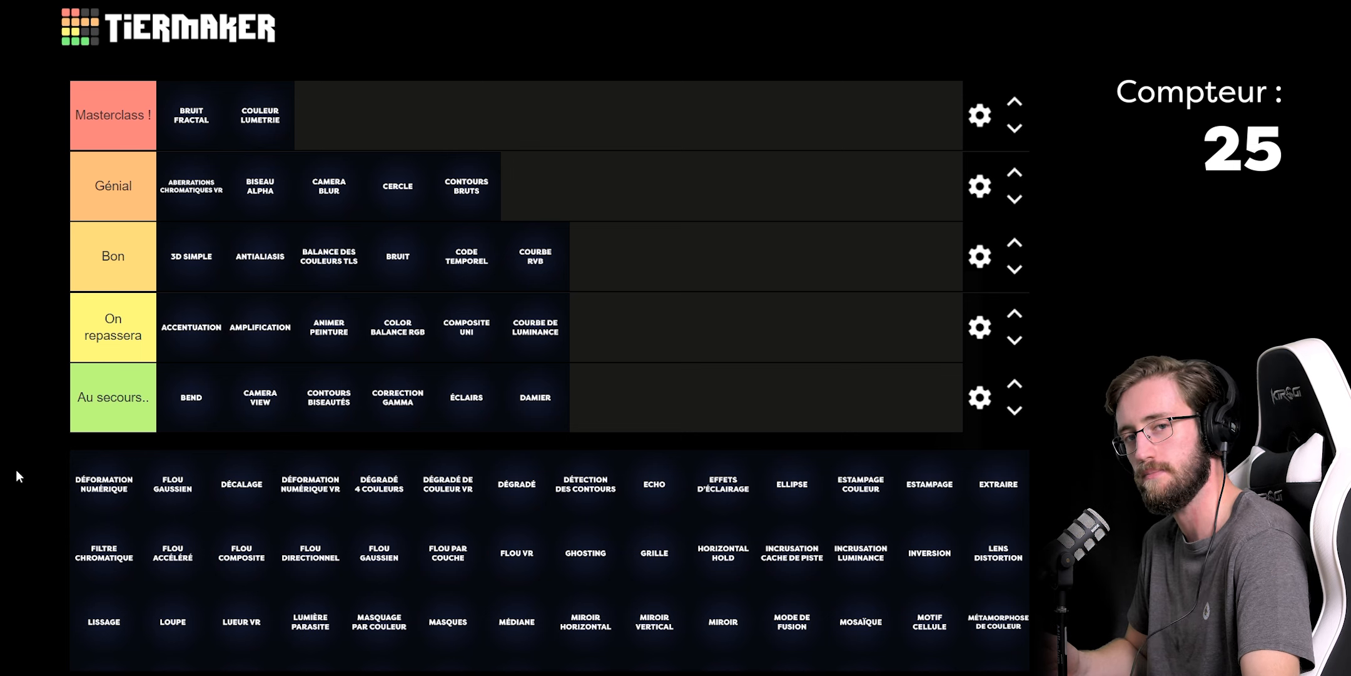
drag(237, 510, 533, 222)
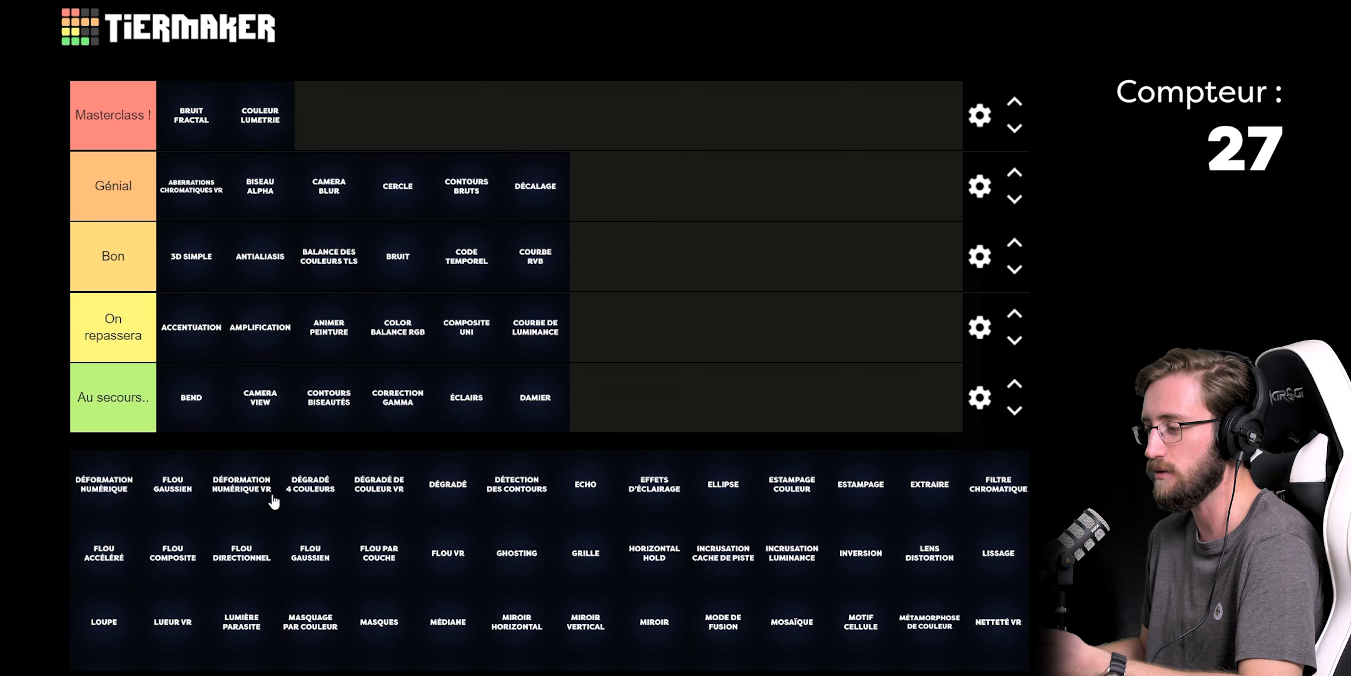
Rank Déformation Numérique VR and Dégradé in Masterclass !, Dégradé 4 Couleurs in On repassera, and Dégradé de Couleur VR in Au secours..
drag(244, 493, 346, 138)
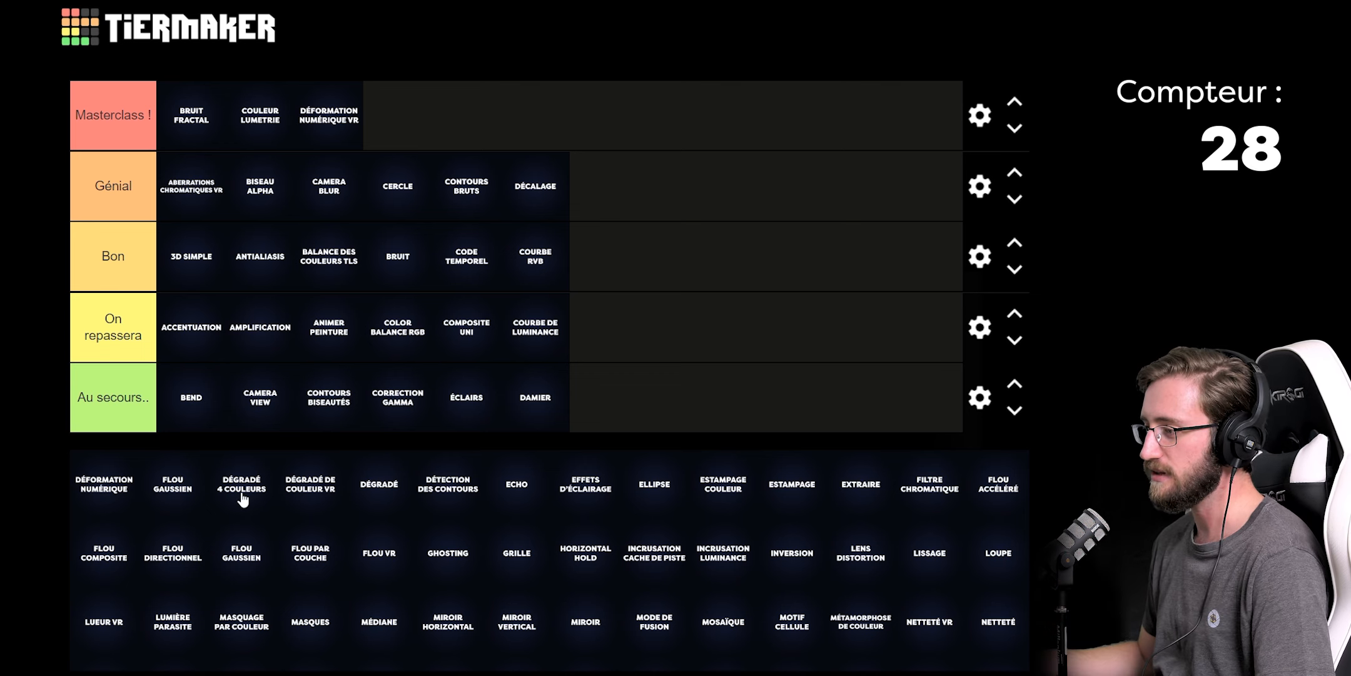
drag(243, 499, 625, 334)
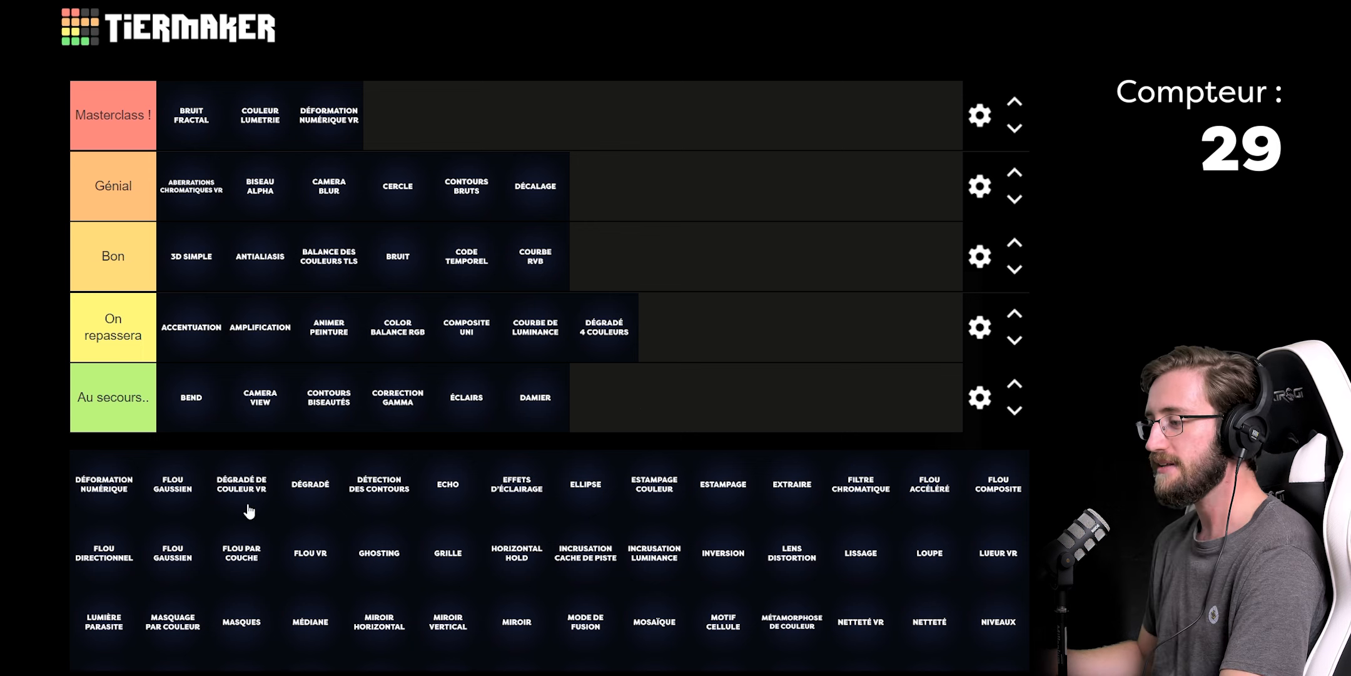
drag(248, 502, 617, 414)
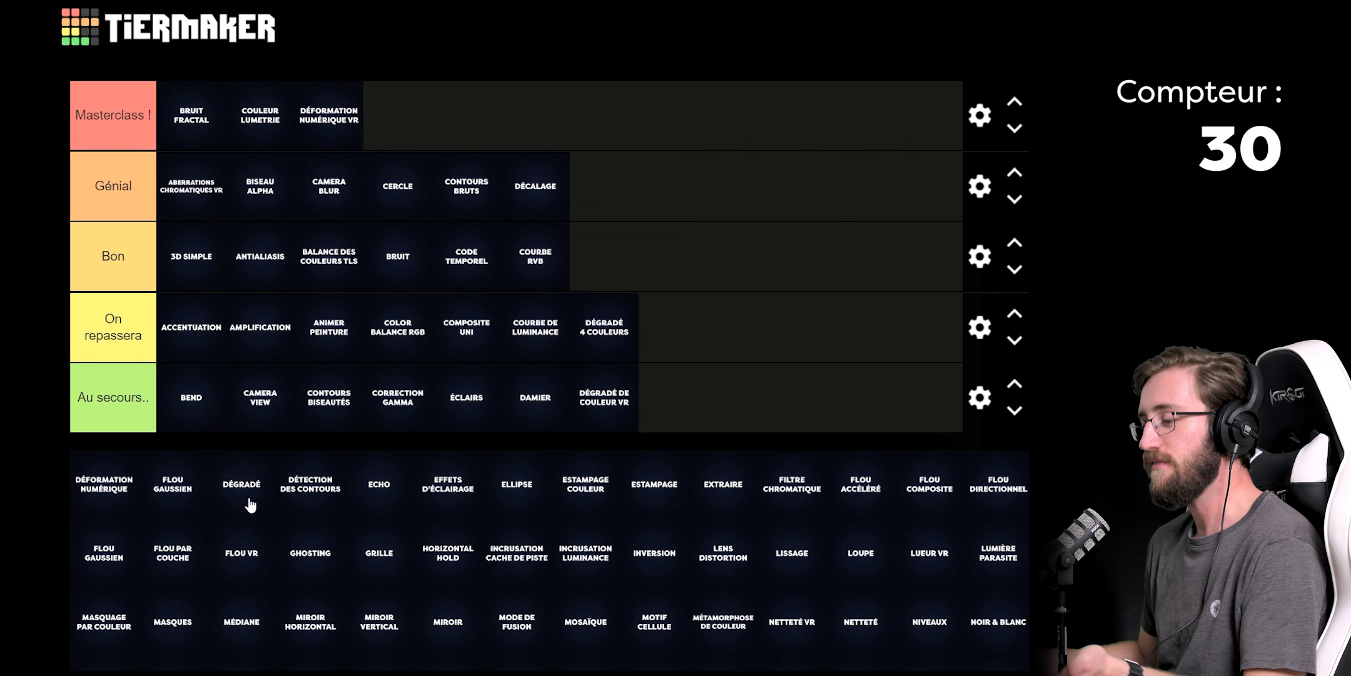
drag(250, 504, 401, 125)
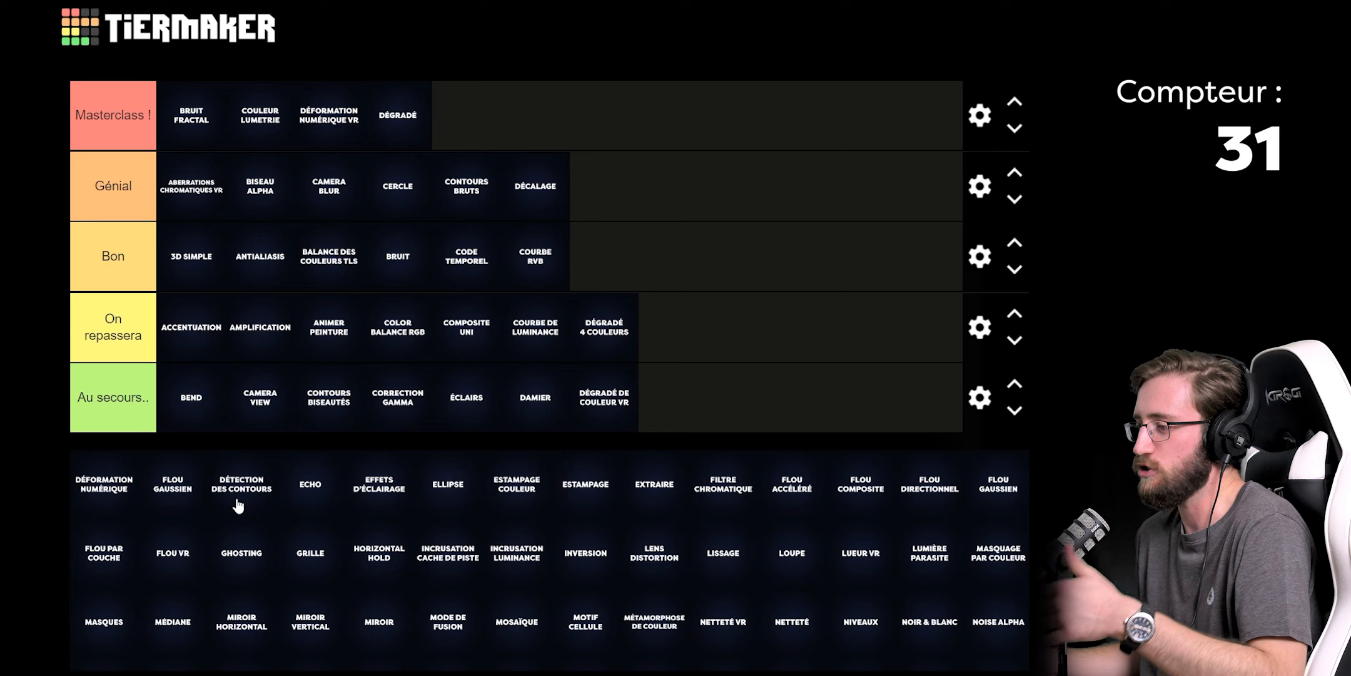
Rank Détection des Contours in Bon, Echo in On repassera, Effets d'Éclairage in Génial, and Ellipse, Estampage Couleur and Estampage in Au secours..
drag(241, 485, 600, 274)
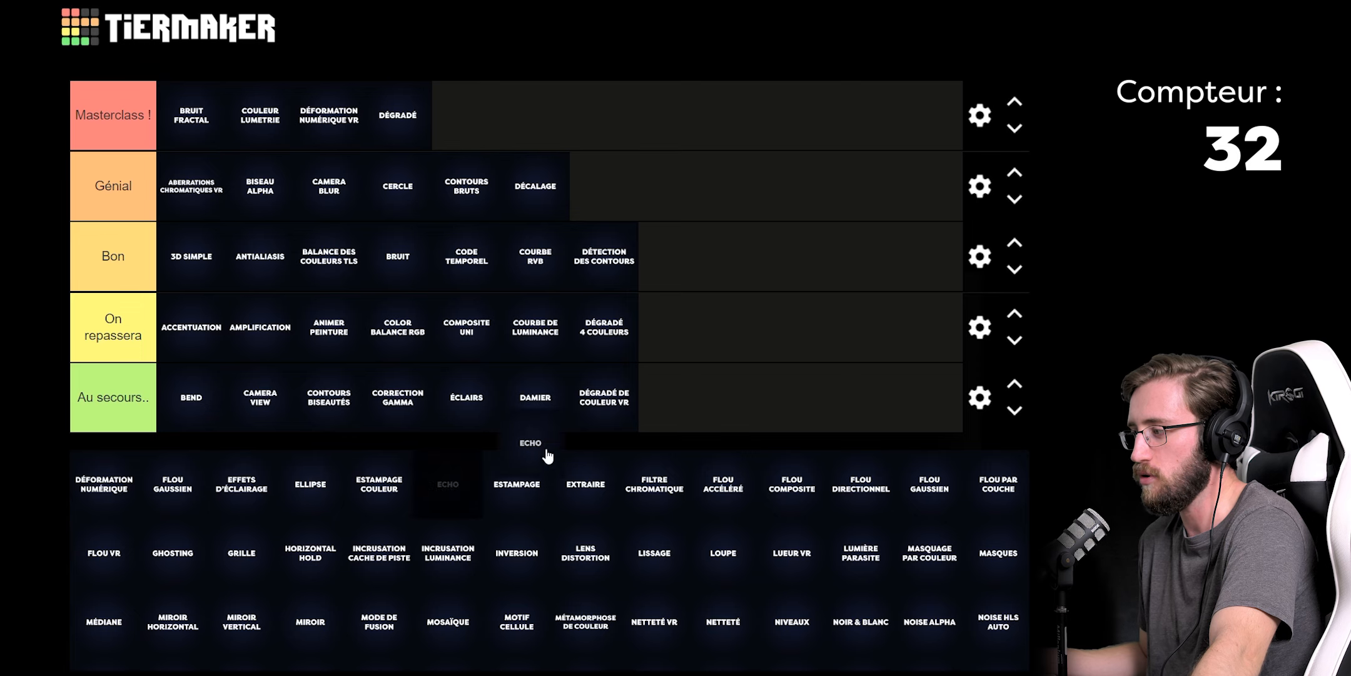
drag(535, 460, 627, 350)
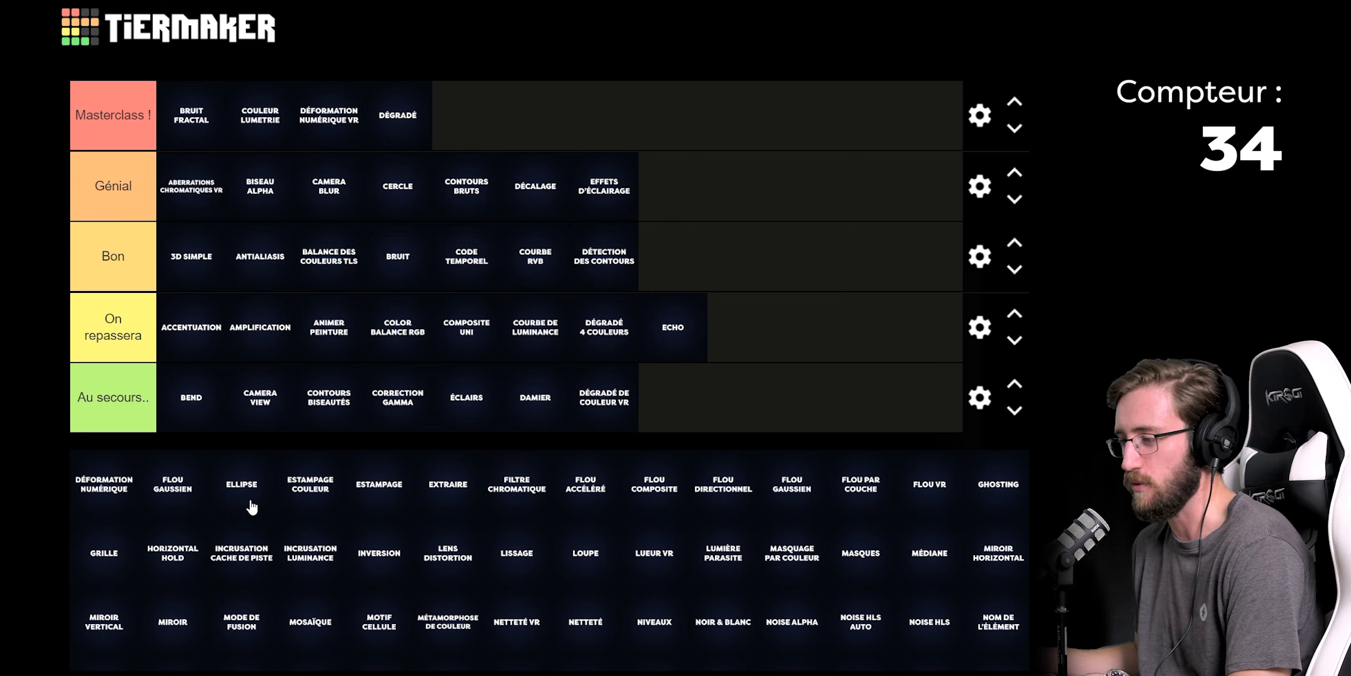
drag(252, 507, 691, 407)
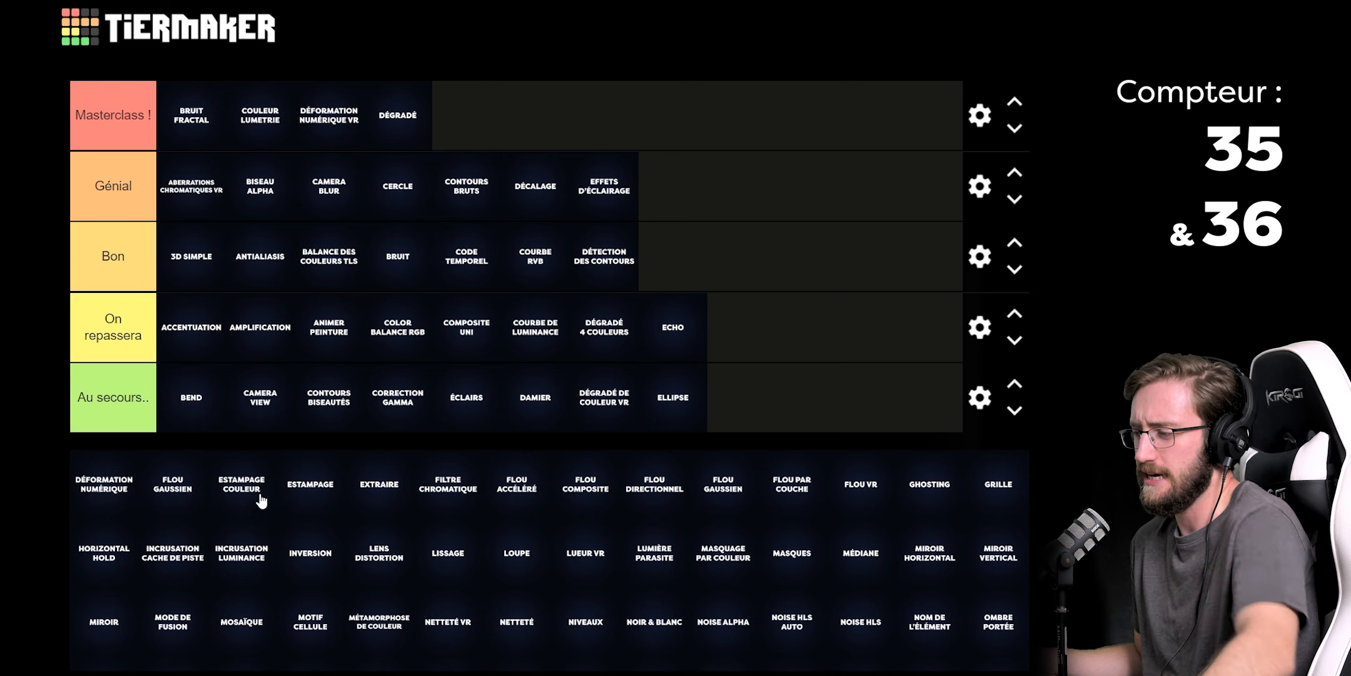
drag(252, 500, 822, 434)
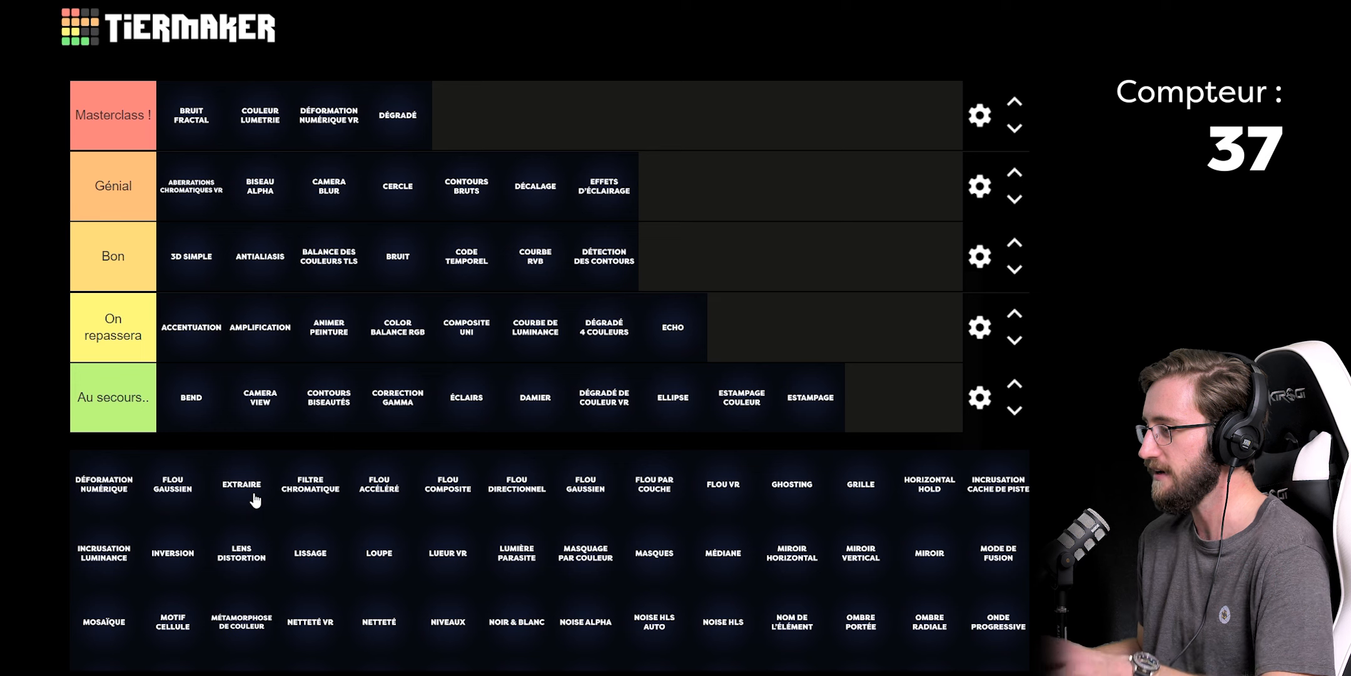
Rank Extraire in the On repassera tier, Filtre Chromatique in Bon, and Flou Accéléré in Génial
drag(246, 504, 742, 346)
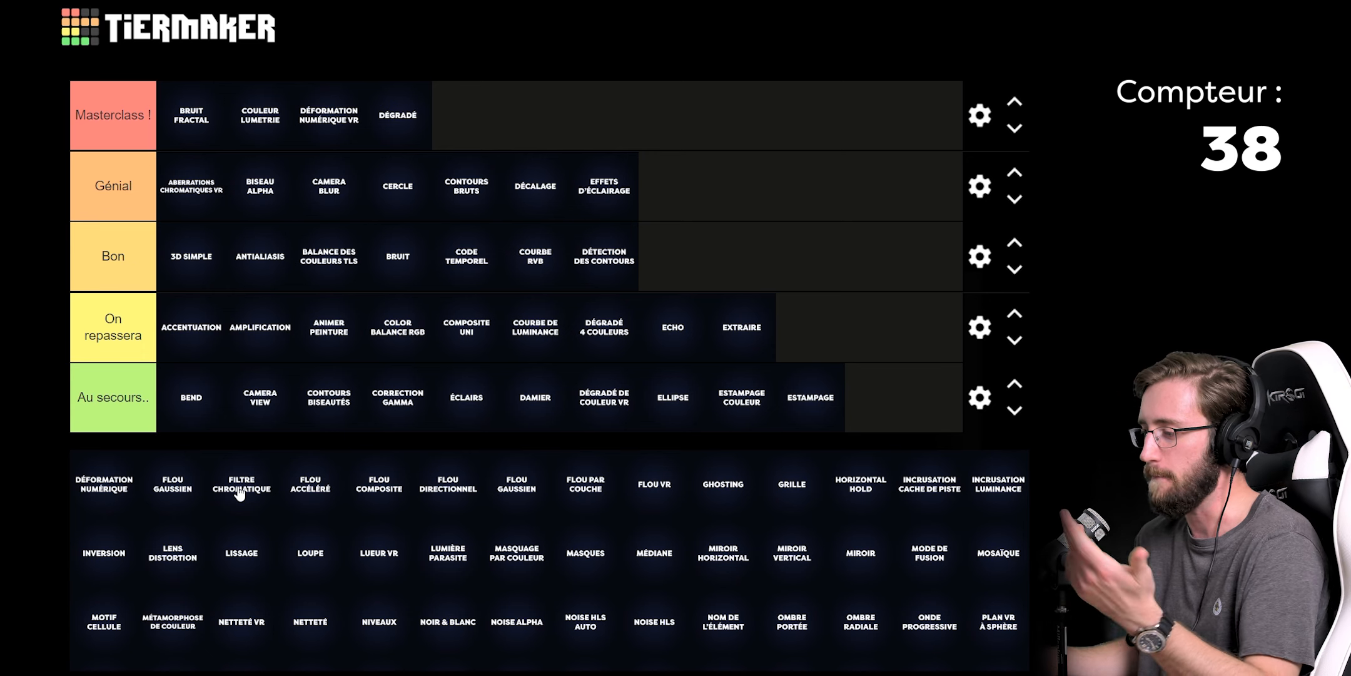
drag(240, 494, 674, 256)
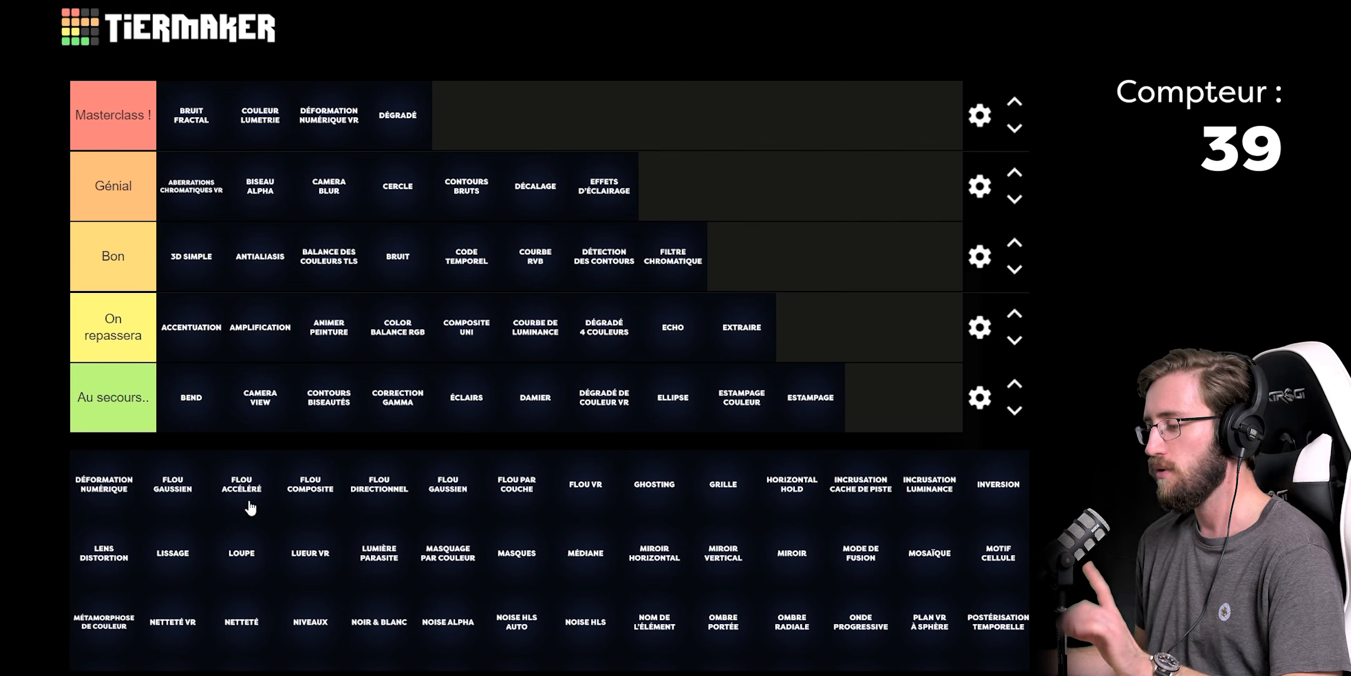
drag(241, 507, 664, 195)
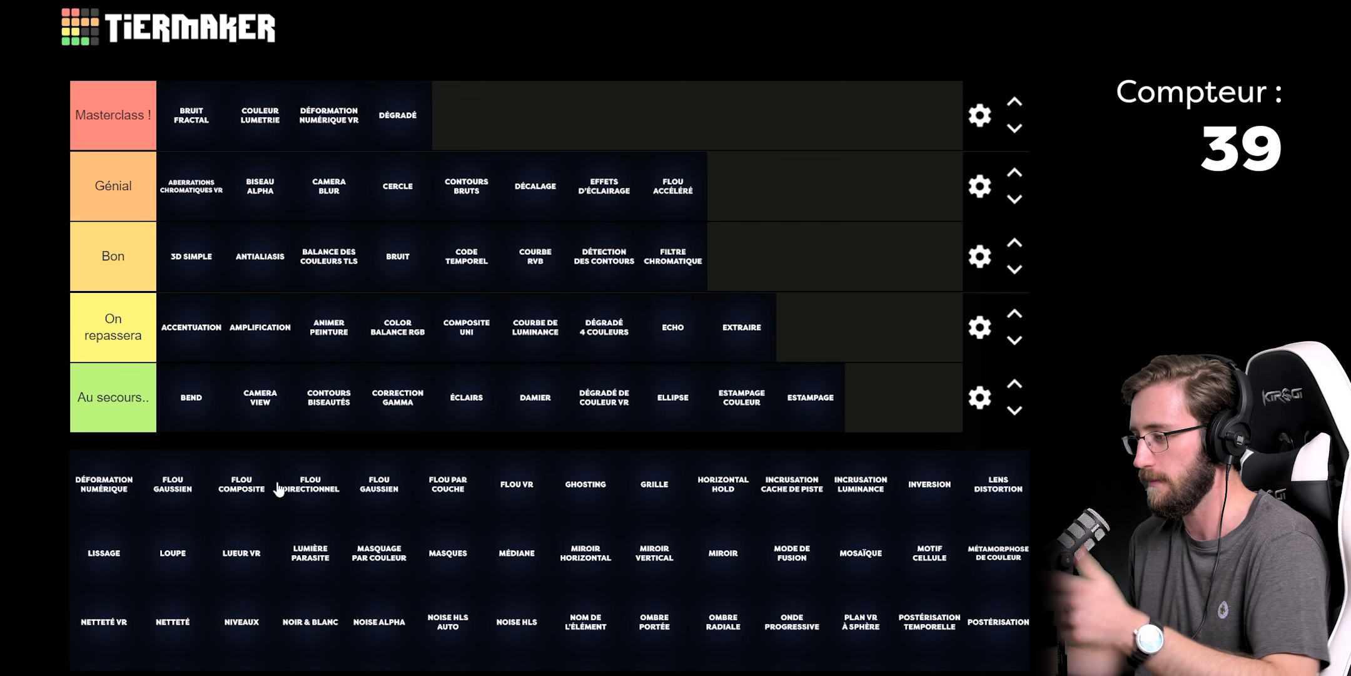
Rank Flou Composite in Au secours.., Flou Directionnel in Génial, Flou Gaussien in Masterclass !, Flou par Couche in Bon, and Flou VR in On repassera
drag(247, 501, 905, 407)
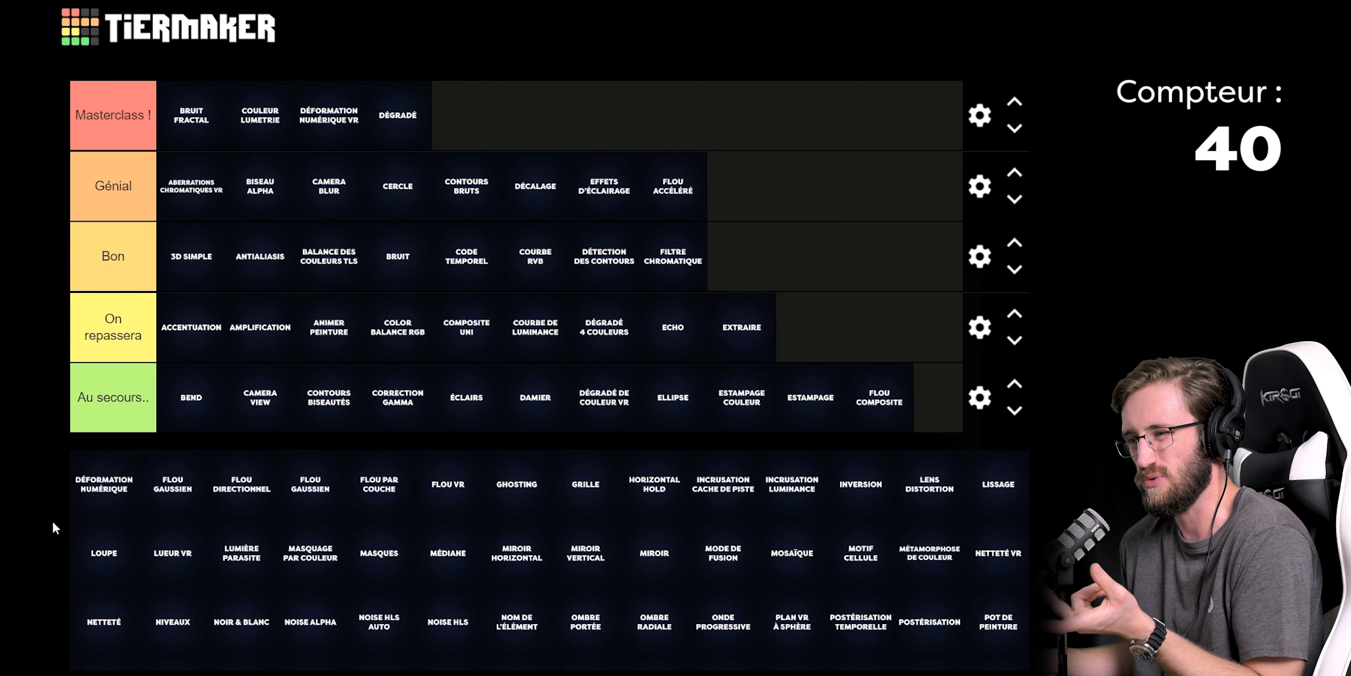
drag(231, 497, 742, 188)
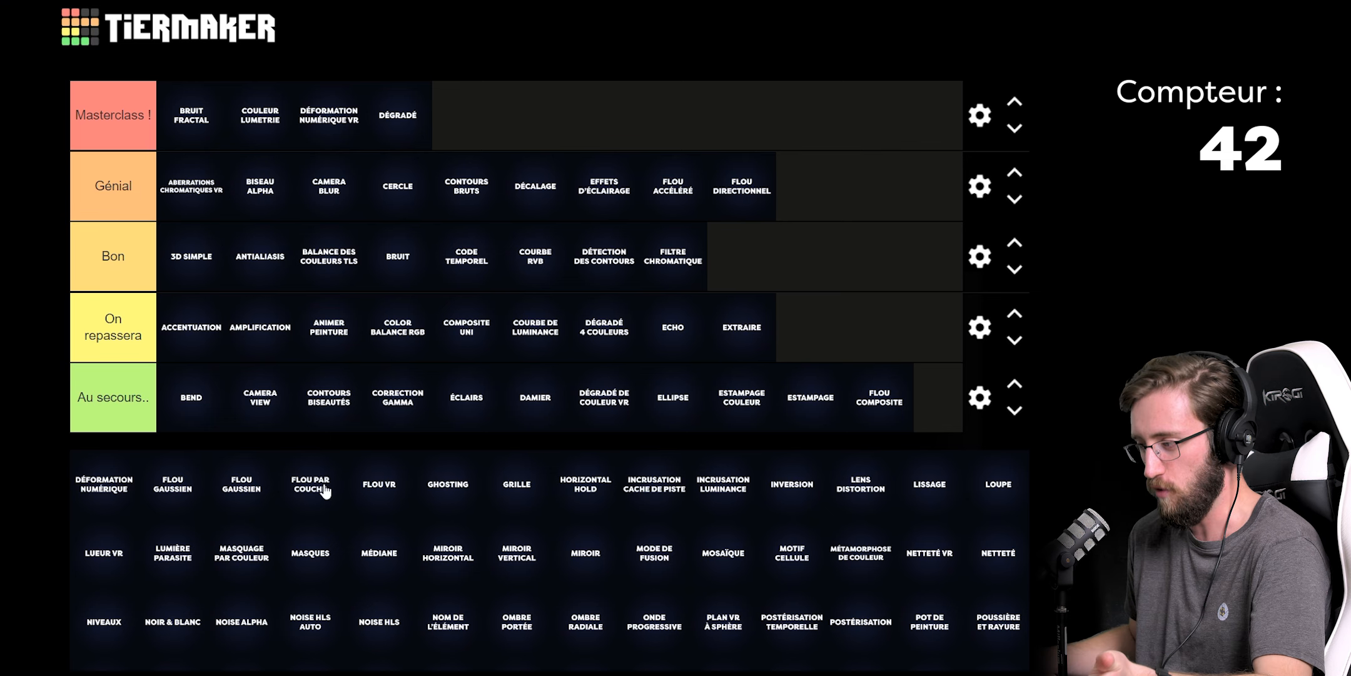
drag(249, 501, 467, 119)
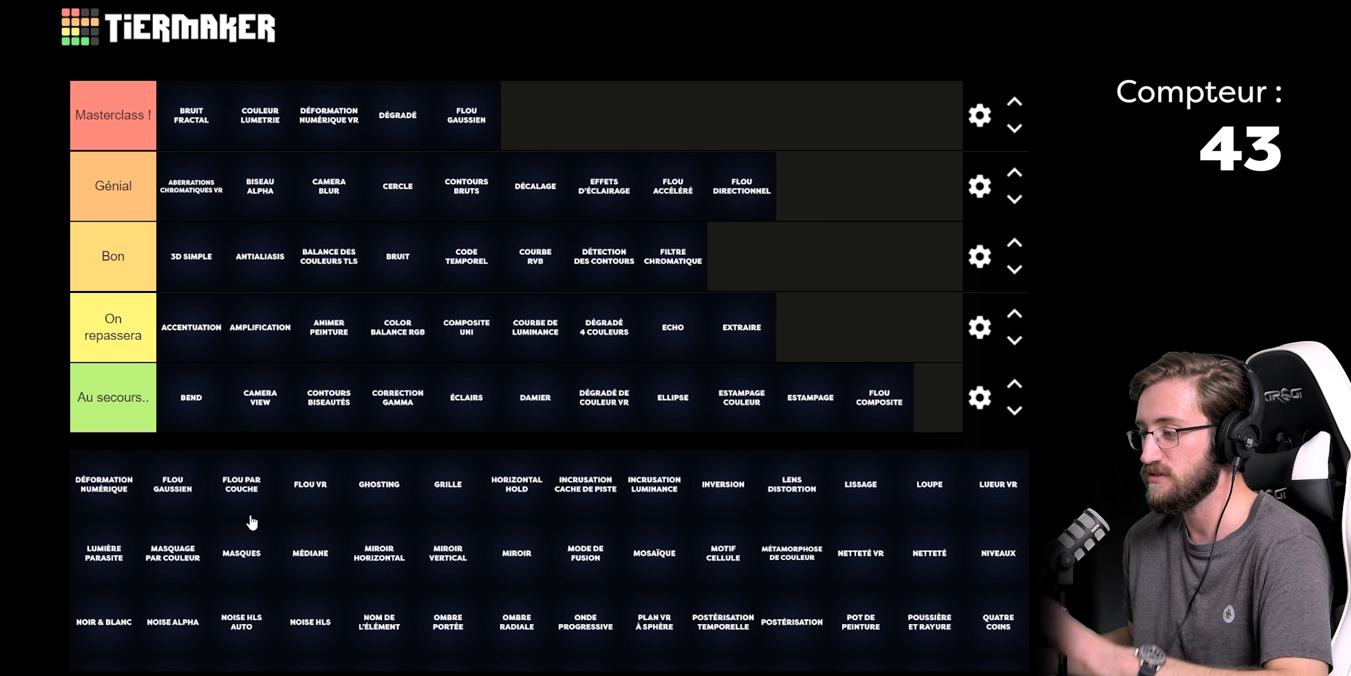
drag(247, 497, 734, 274)
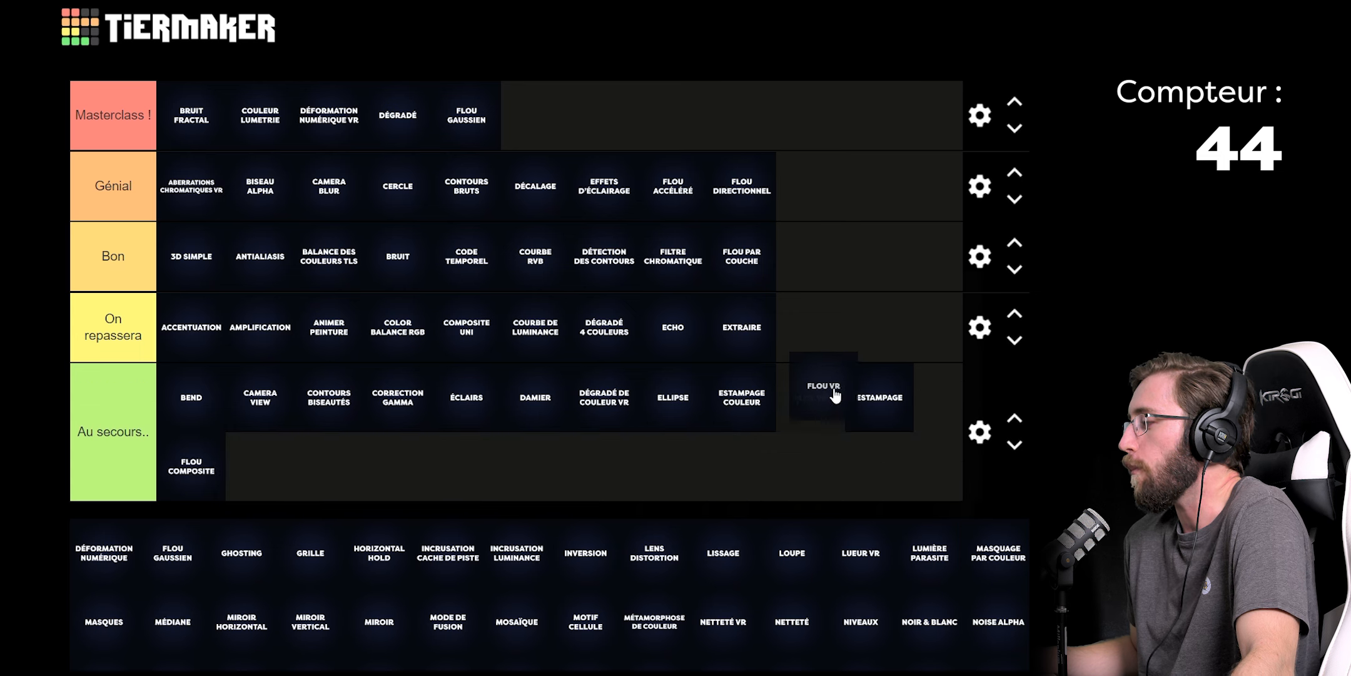
drag(820, 392, 820, 325)
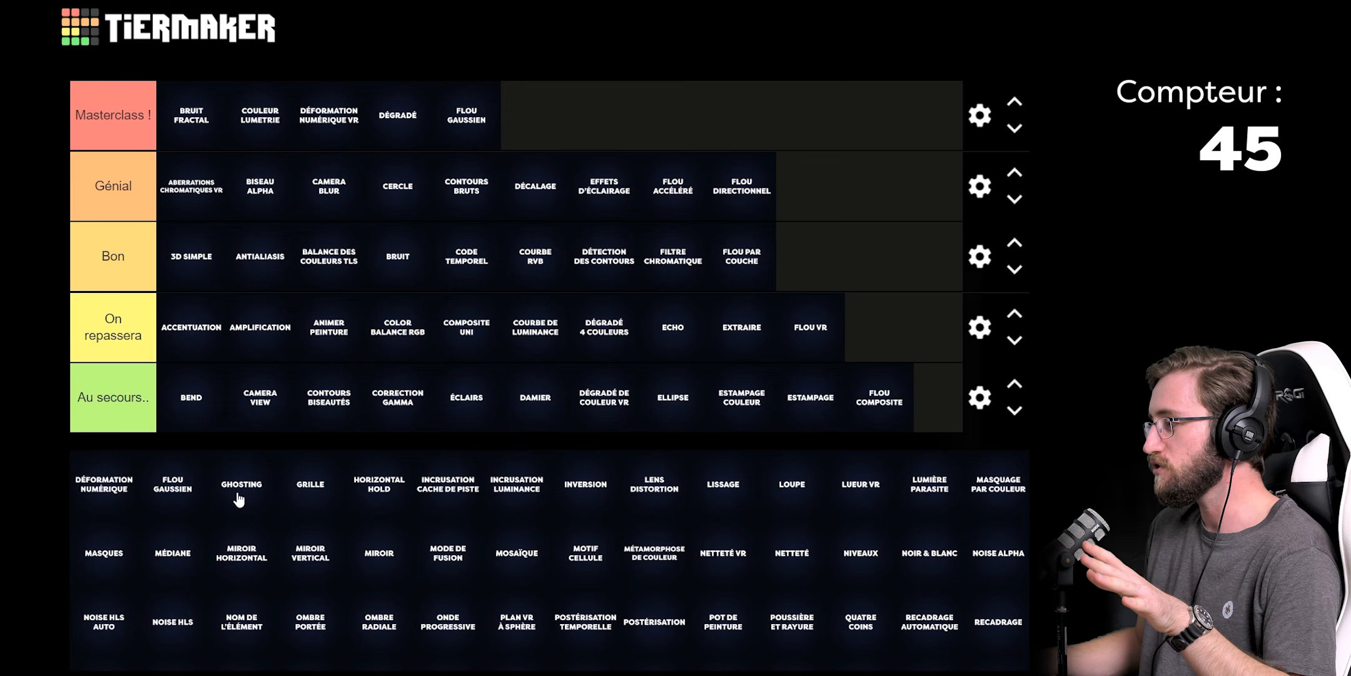
Rank Ghosting, Grille and Incrusation Luminance in Bon, Horizontal Hold in Au secours.., and Incrusation Cache de Piste in Masterclass !
drag(294, 485, 811, 257)
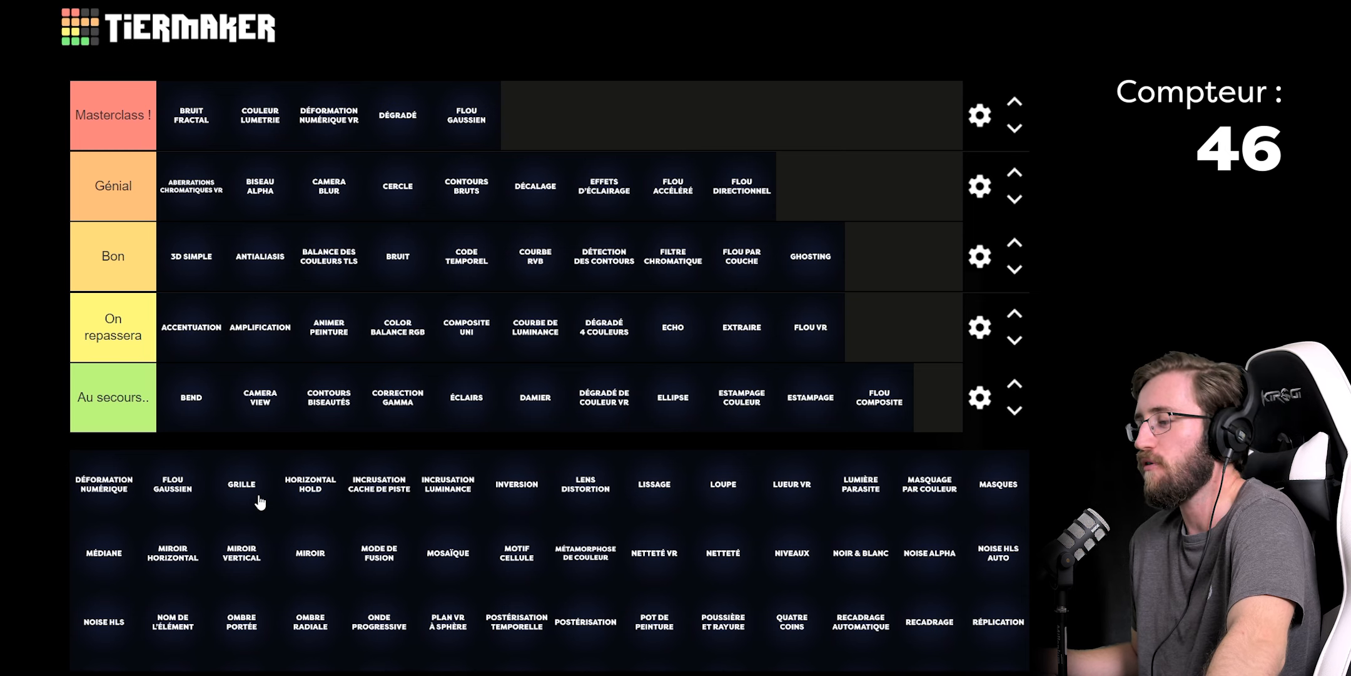
drag(229, 500, 852, 285)
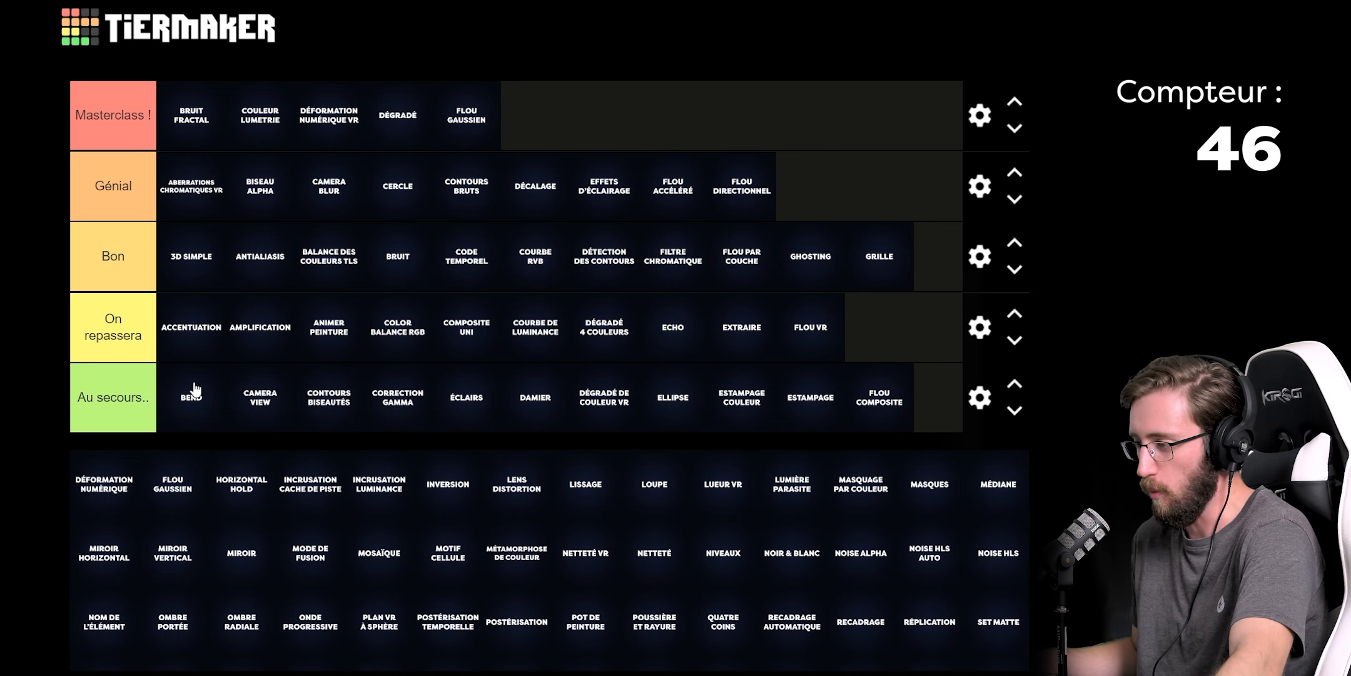
drag(244, 497, 917, 414)
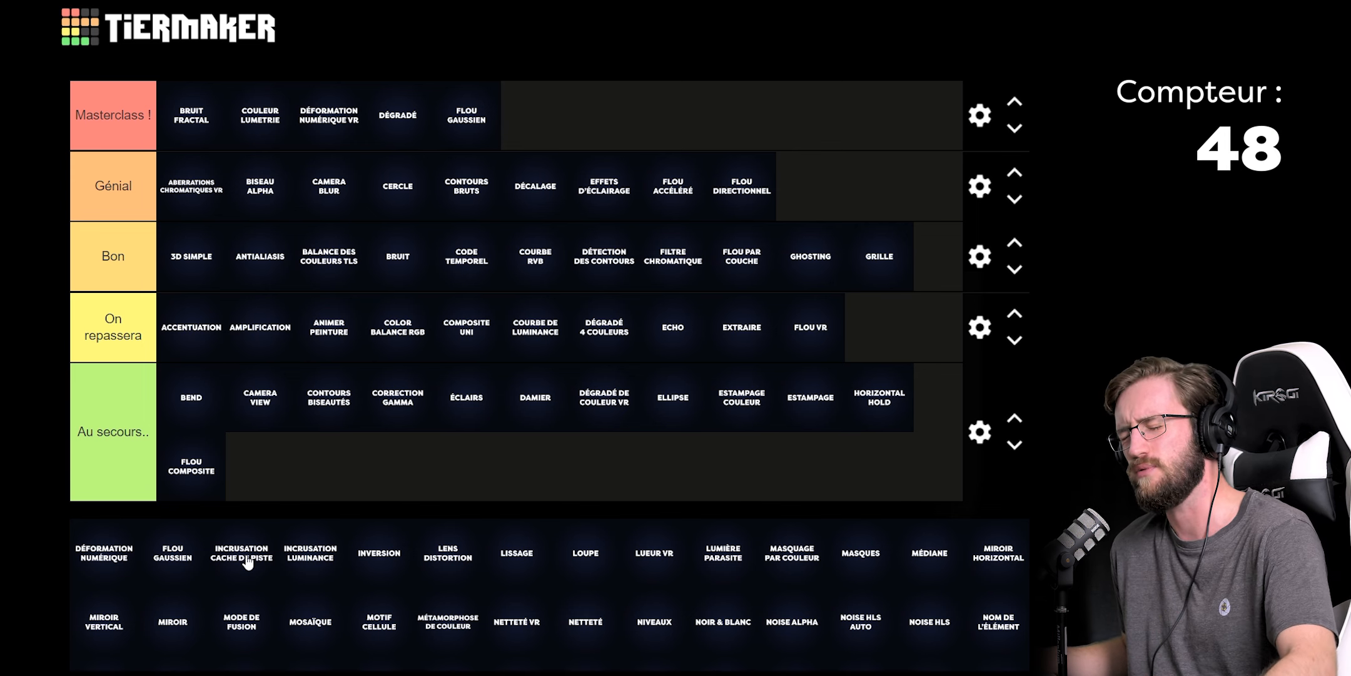
drag(248, 562, 565, 116)
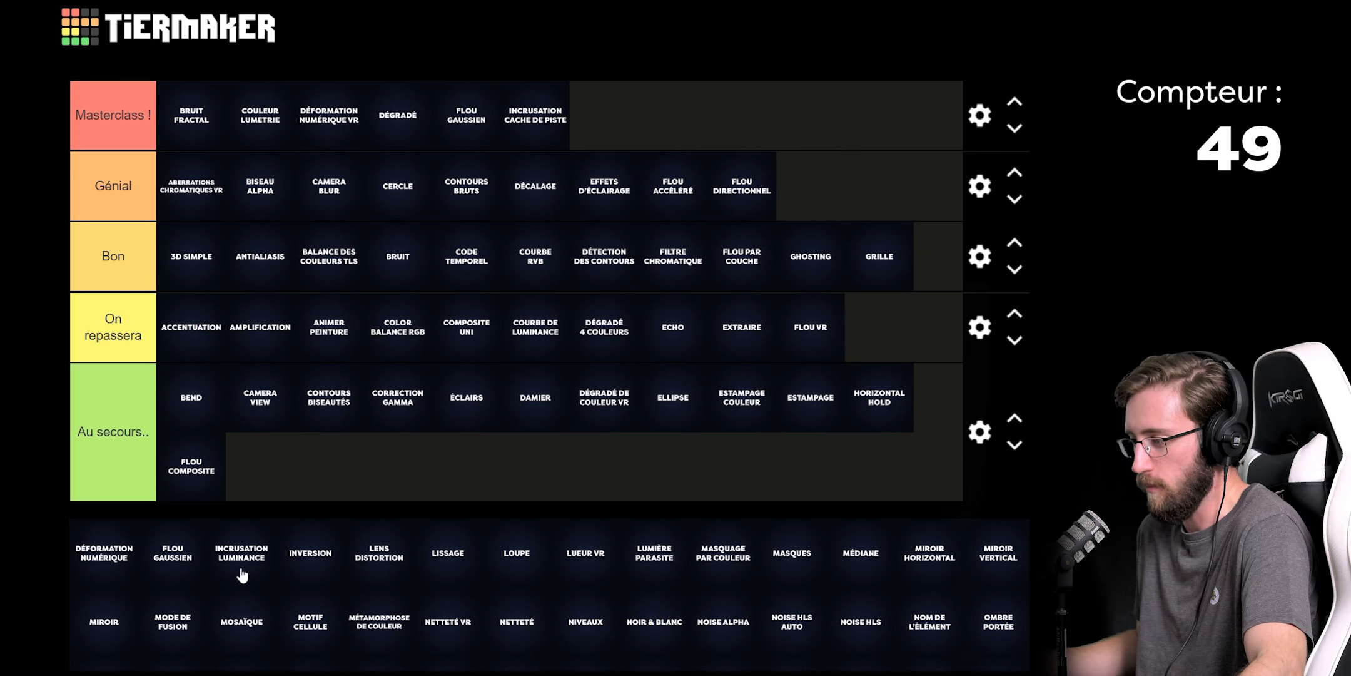
drag(242, 553, 935, 259)
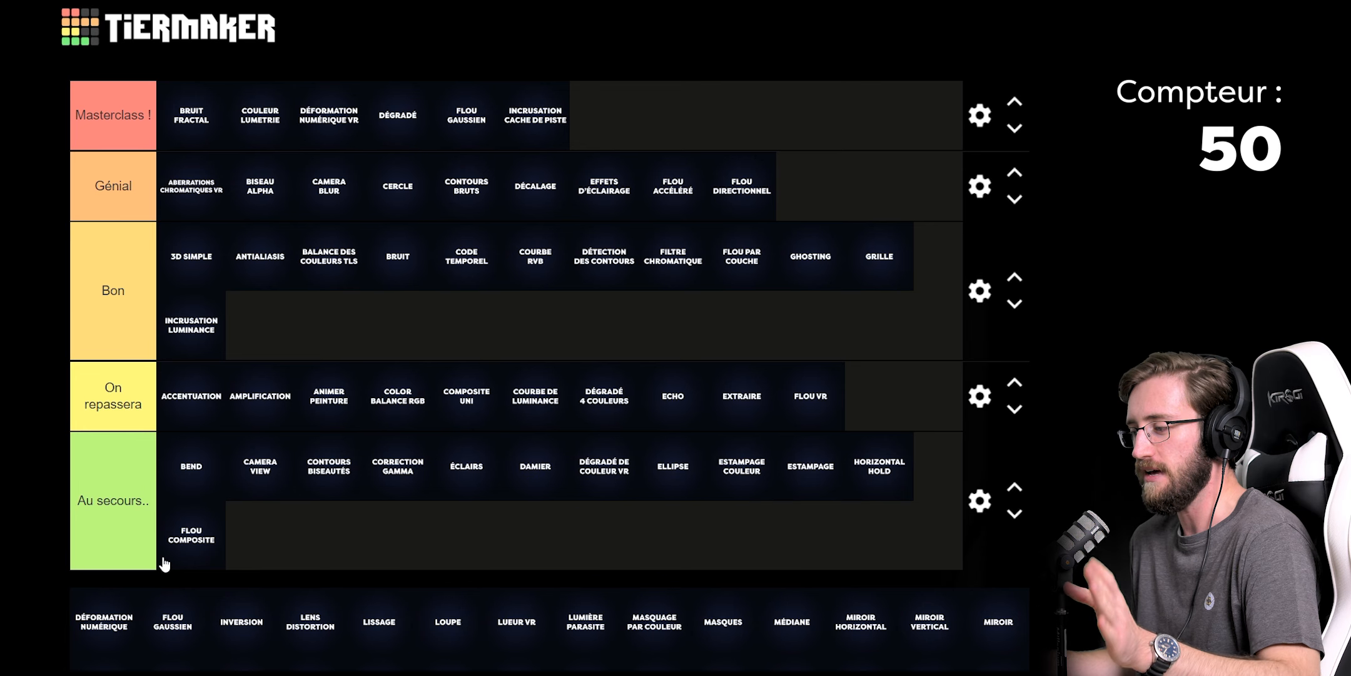